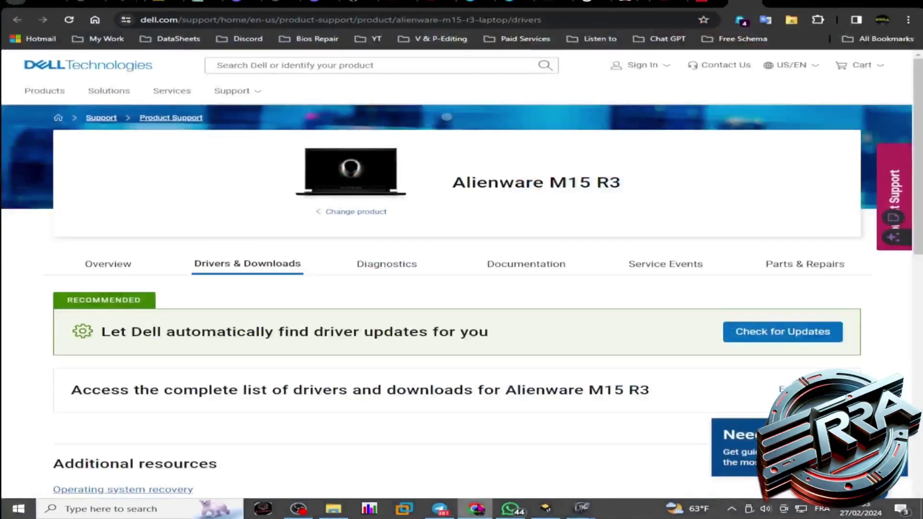
Filter the Alienware M15 R3 driver list by System BIOS, leaving the 06 Feb 2024 BIOS.
drag(460, 183, 624, 181)
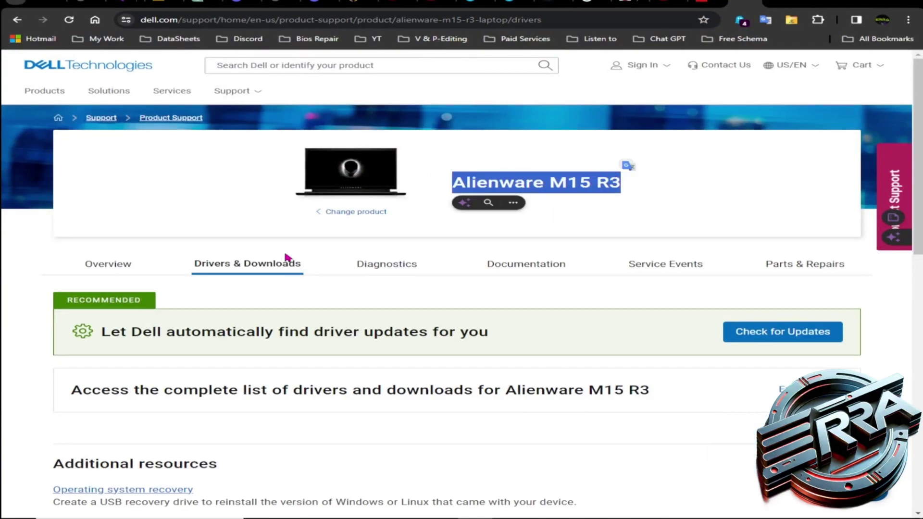
drag(192, 268, 303, 265)
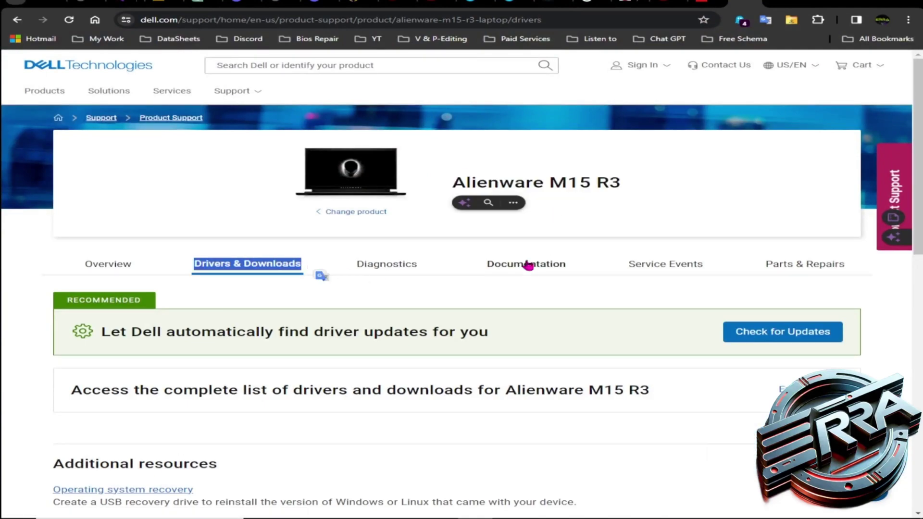
scroll(564, 340, down, 3)
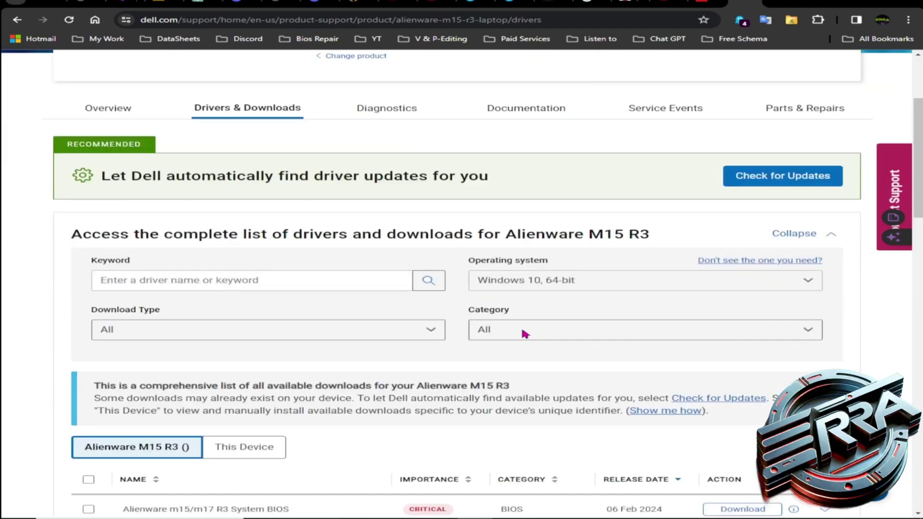
click(427, 332)
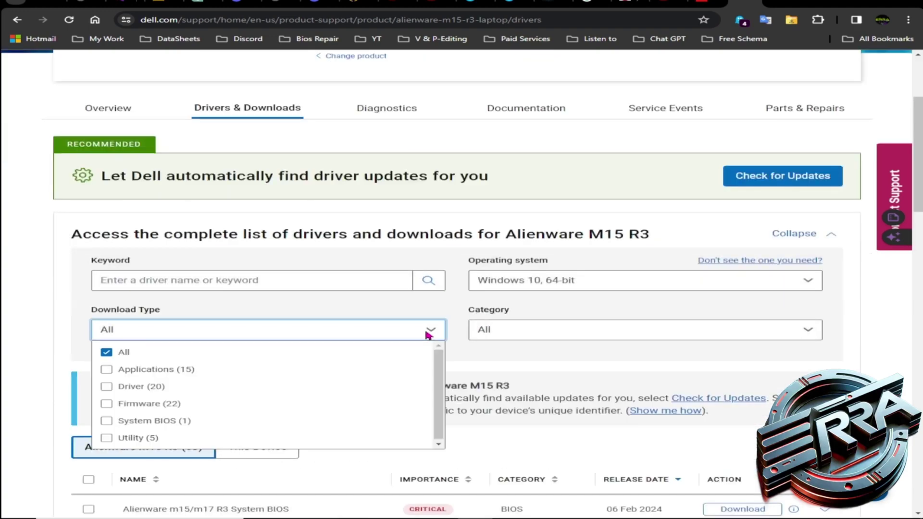
click(121, 422)
scroll(499, 334, down, 5)
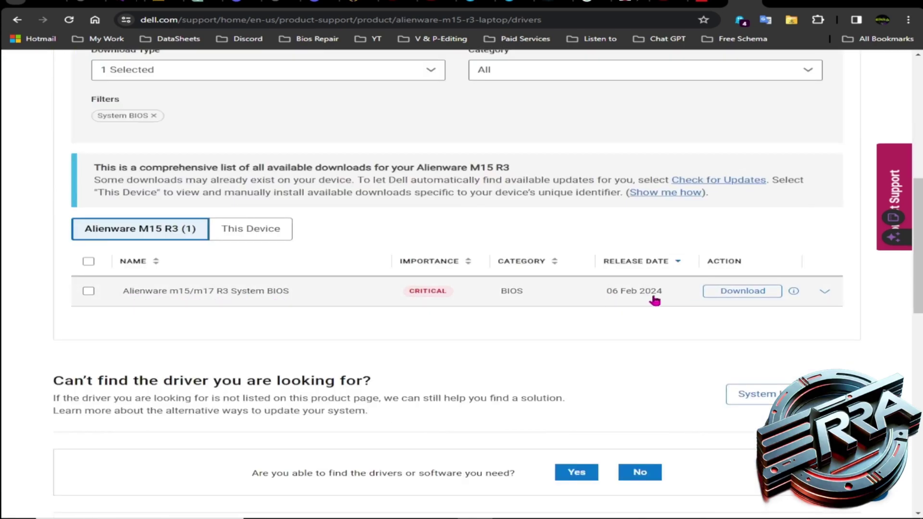
Expand the BIOS entry and start downloading its .rcv version from Other formats.
click(826, 292)
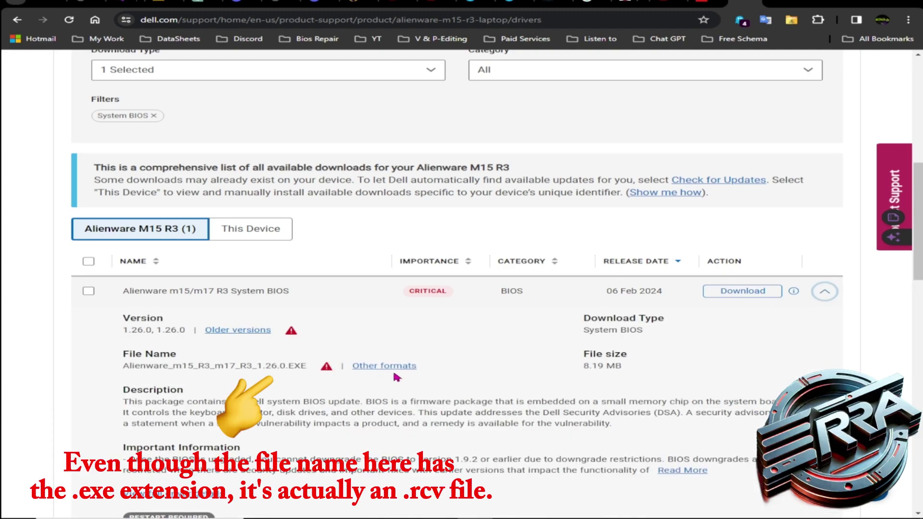
drag(342, 368, 408, 366)
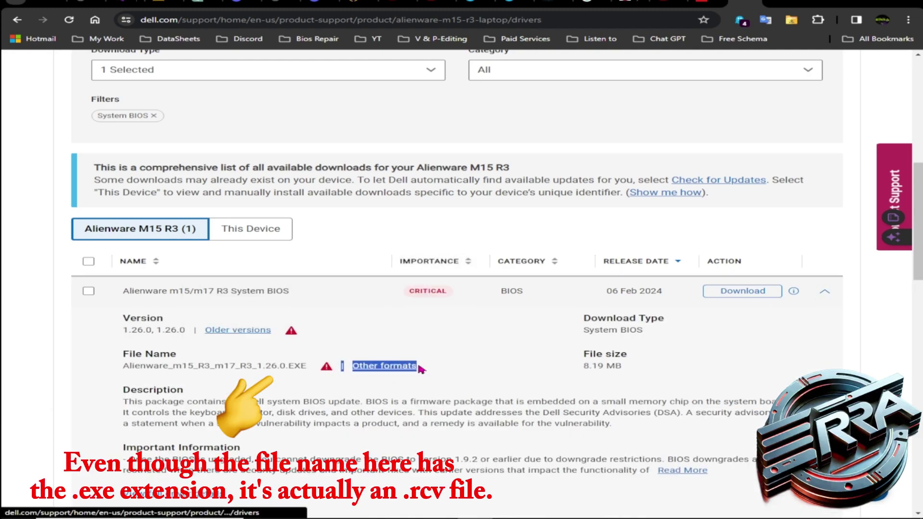
click(387, 370)
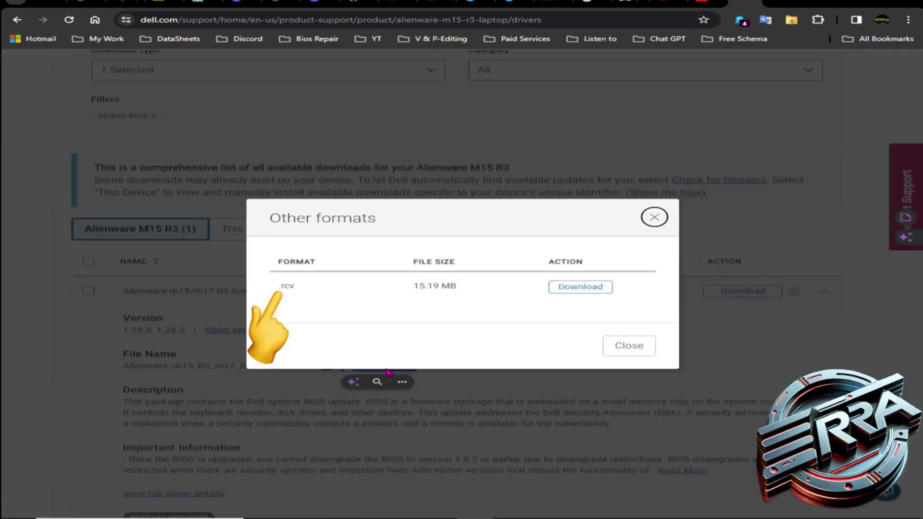
click(580, 287)
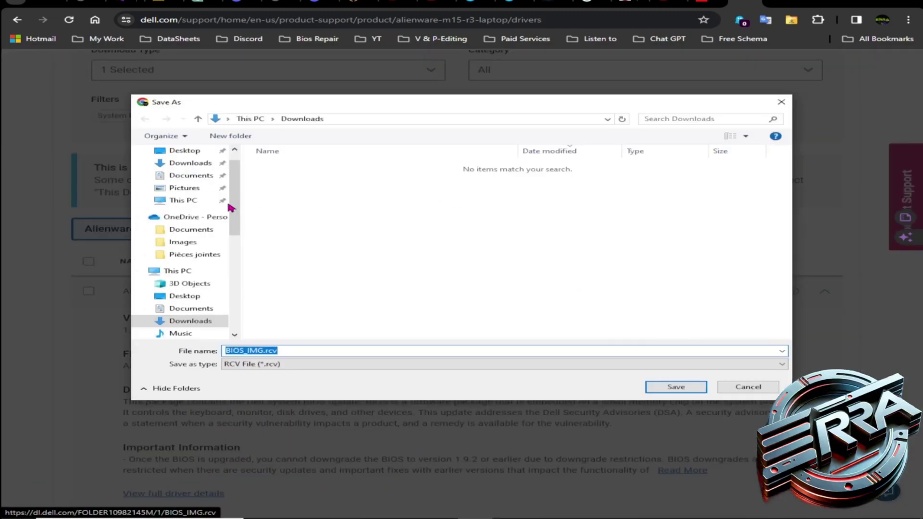
Save BIOS_IMG.rcv into the Documents\Alienware M15 folder.
click(191, 176)
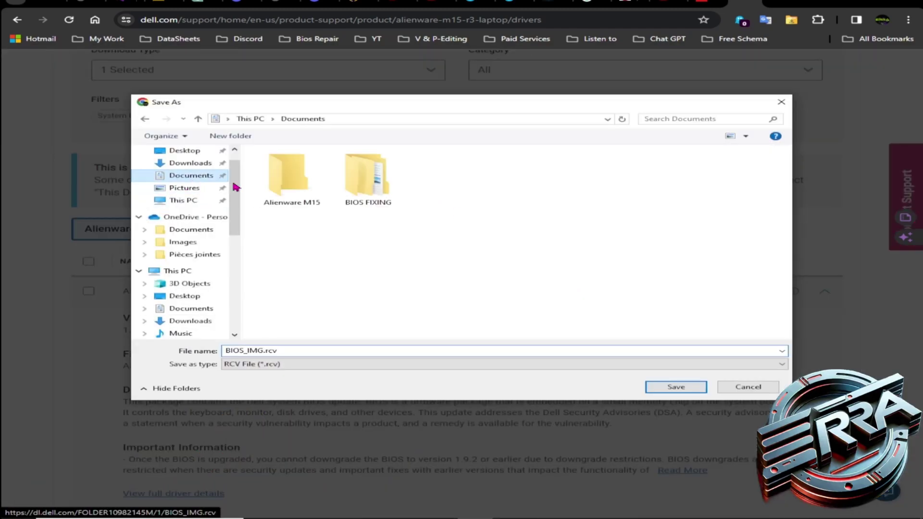
double_click(295, 183)
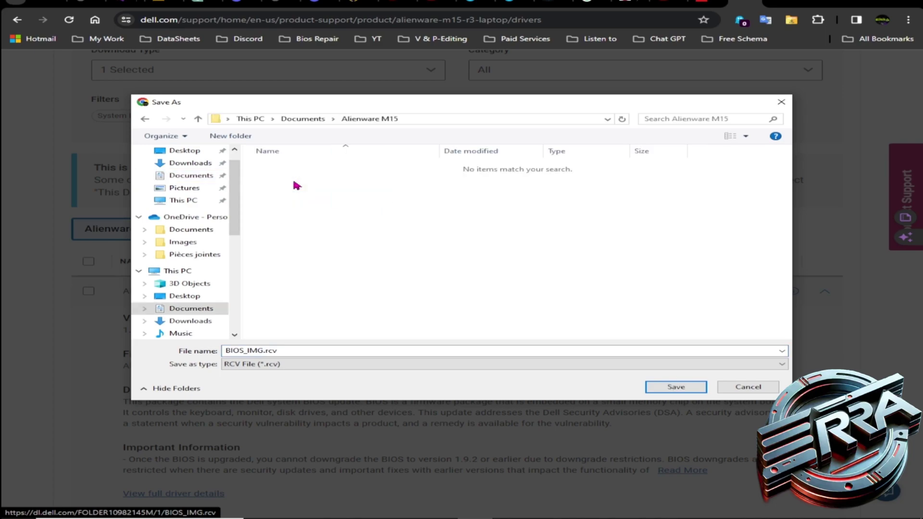
click(673, 386)
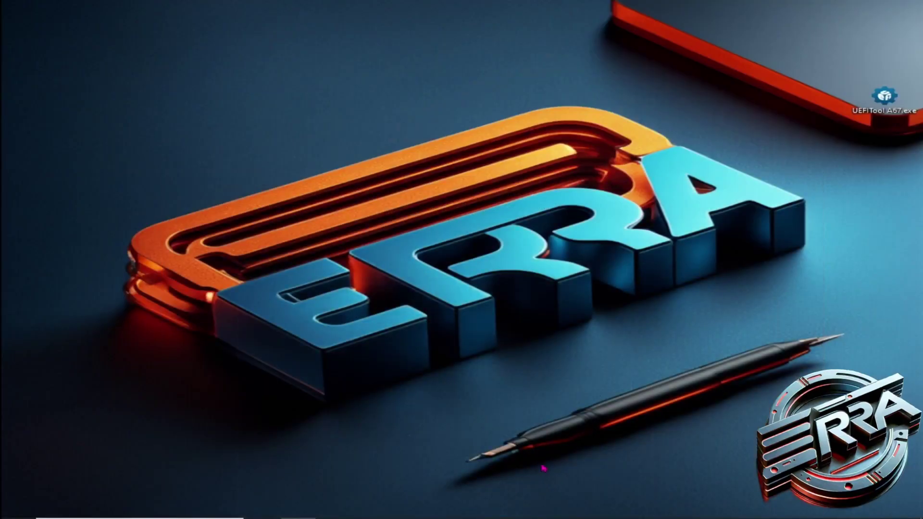
Open Documents\Alienware M15, compare BIOS_IMG.rcv with Alienware M15 dump.bin, then switch to LBE Pro.
mouse_move(336, 518)
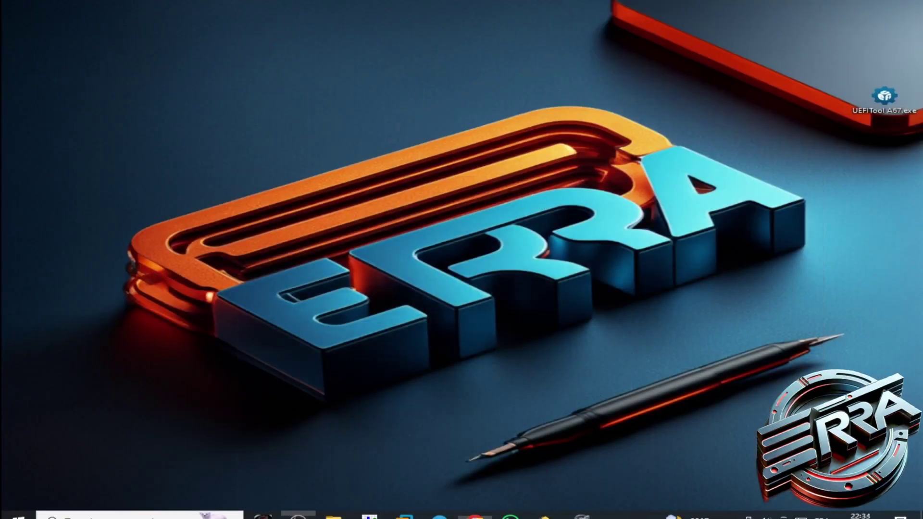
click(335, 508)
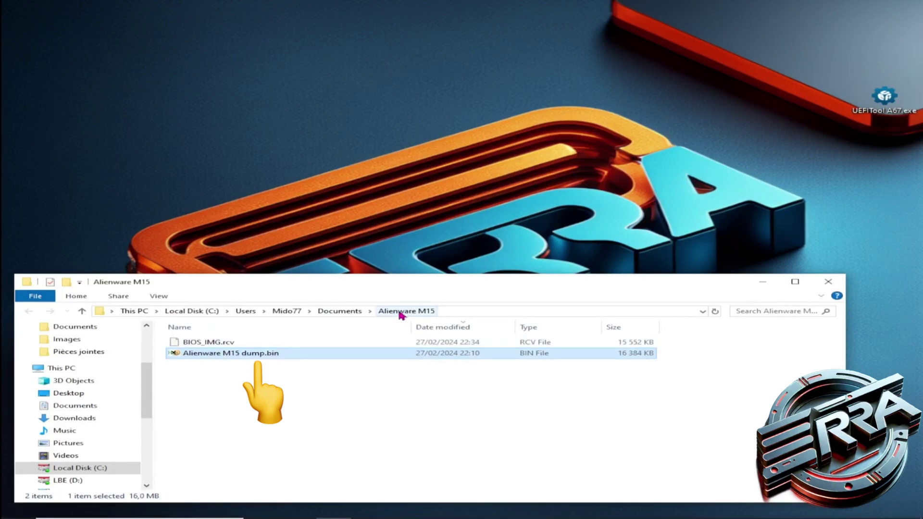
click(200, 341)
click(217, 355)
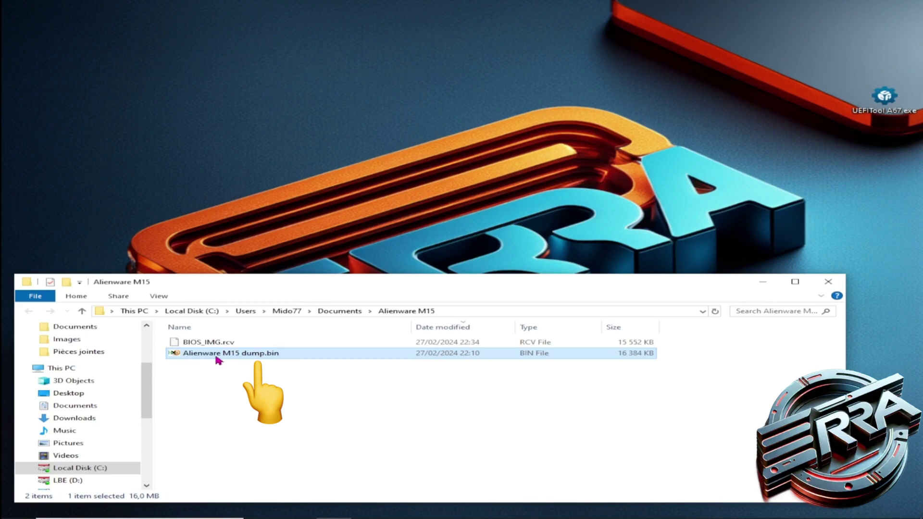
click(219, 344)
click(217, 354)
mouse_move(570, 495)
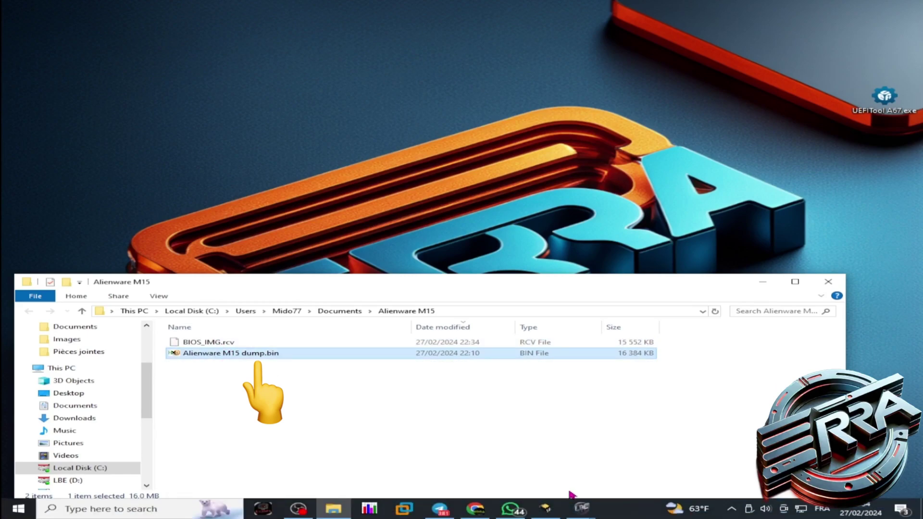
click(552, 458)
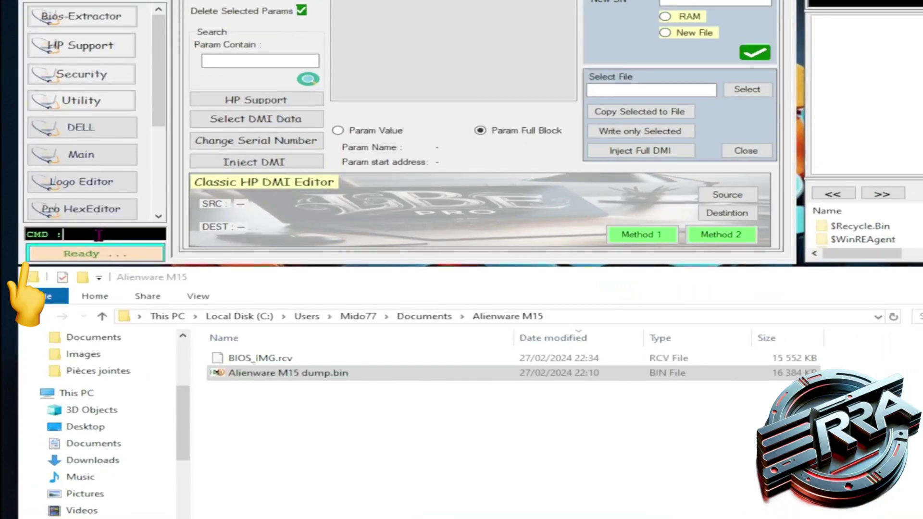
Launch the UVF tool with the U command in LBE Pro's console.
text(U)
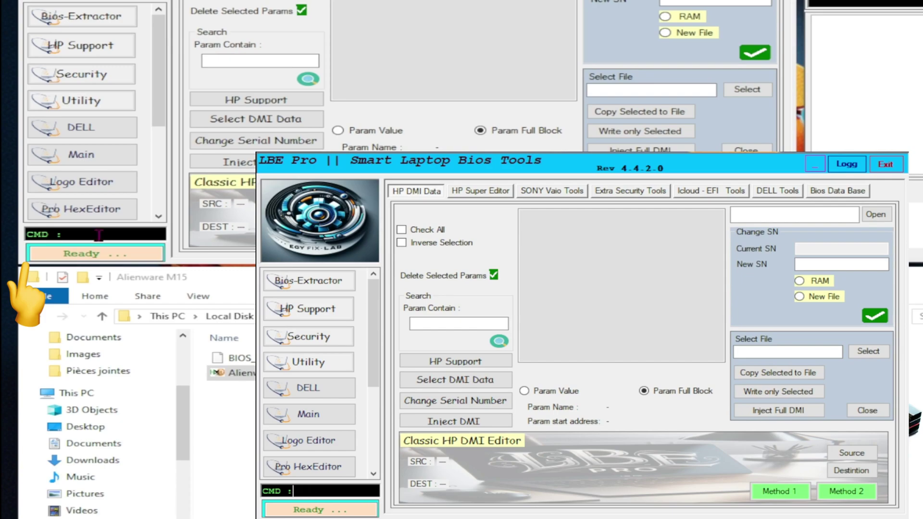
key(Return)
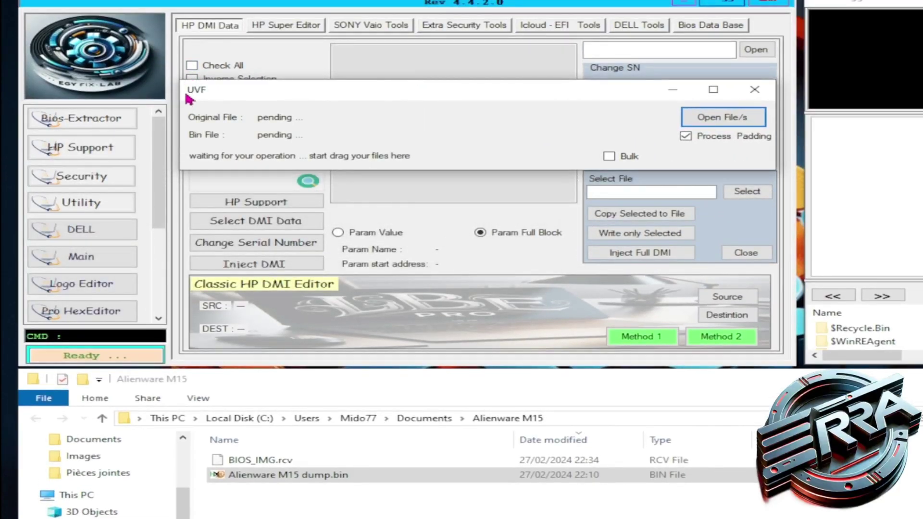
Drop BIOS_IMG.rcv from the Alienware M15 folder into the UVF tool.
drag(189, 100, 193, 154)
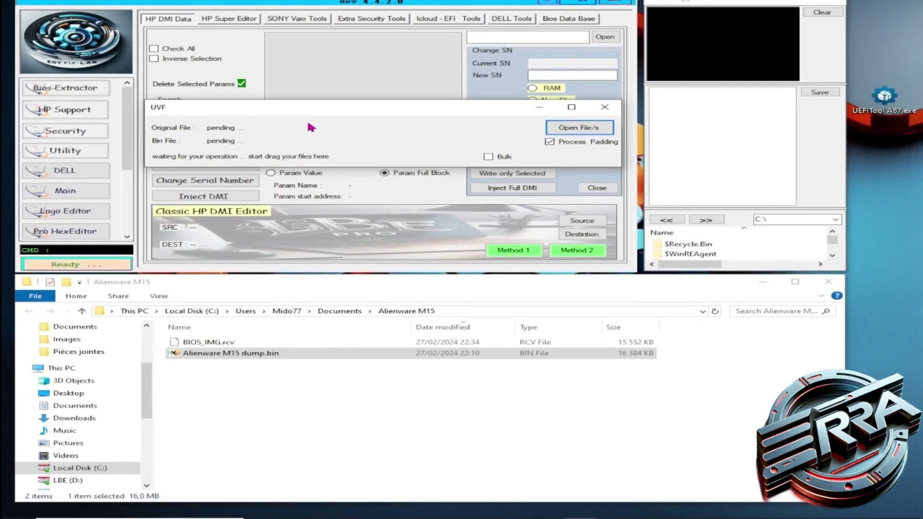
drag(323, 107, 324, 56)
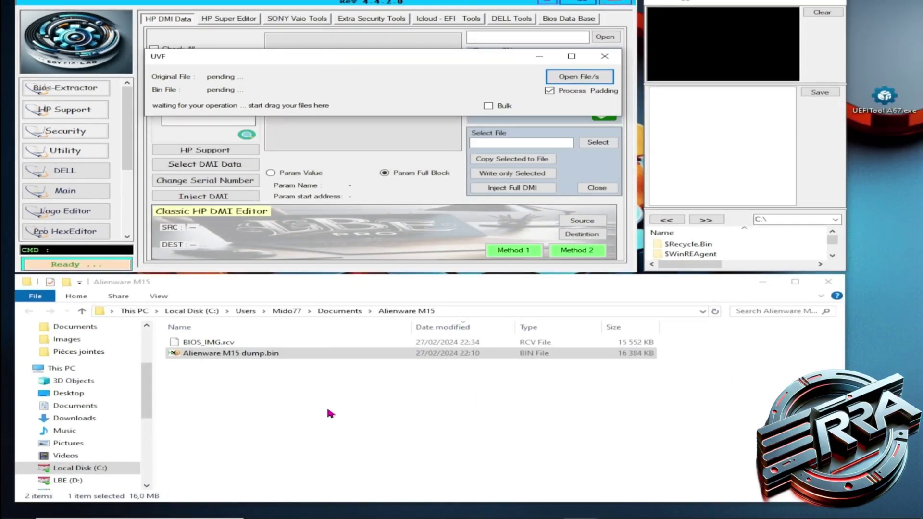
click(215, 343)
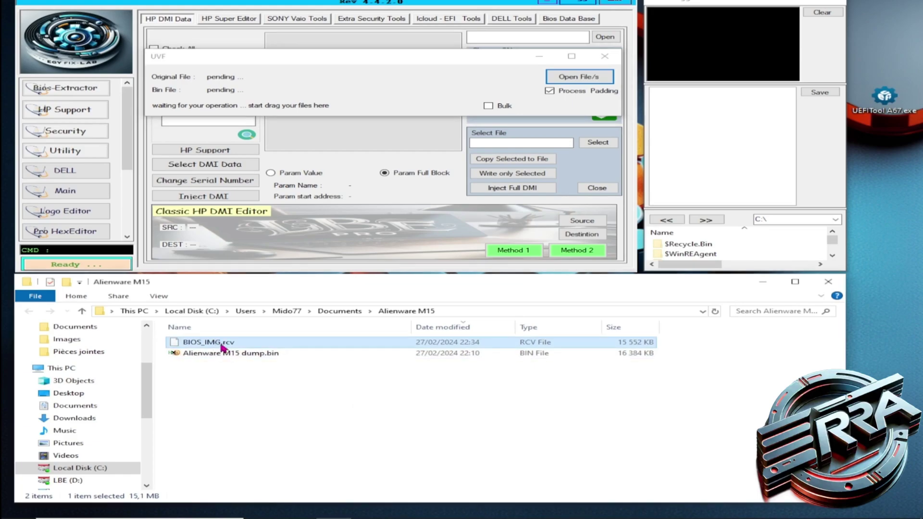
click(221, 353)
click(214, 342)
drag(197, 344, 424, 121)
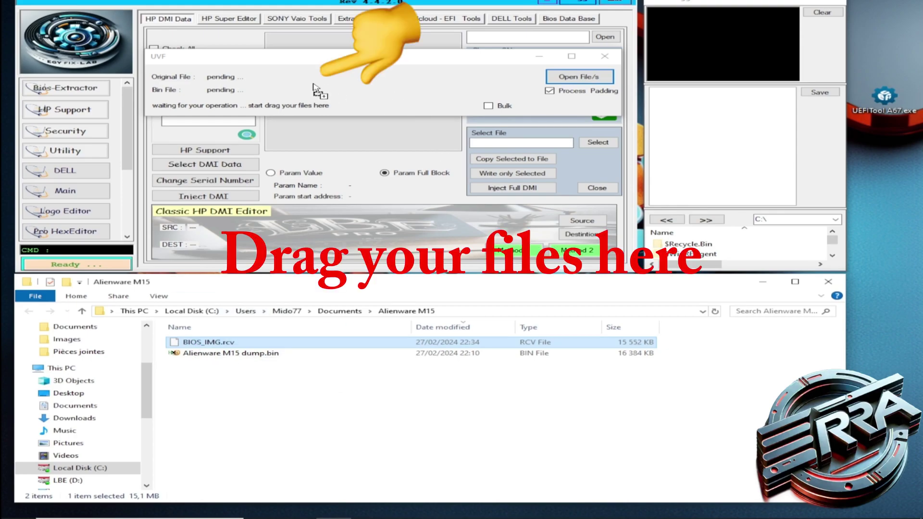
drag(318, 92, 314, 89)
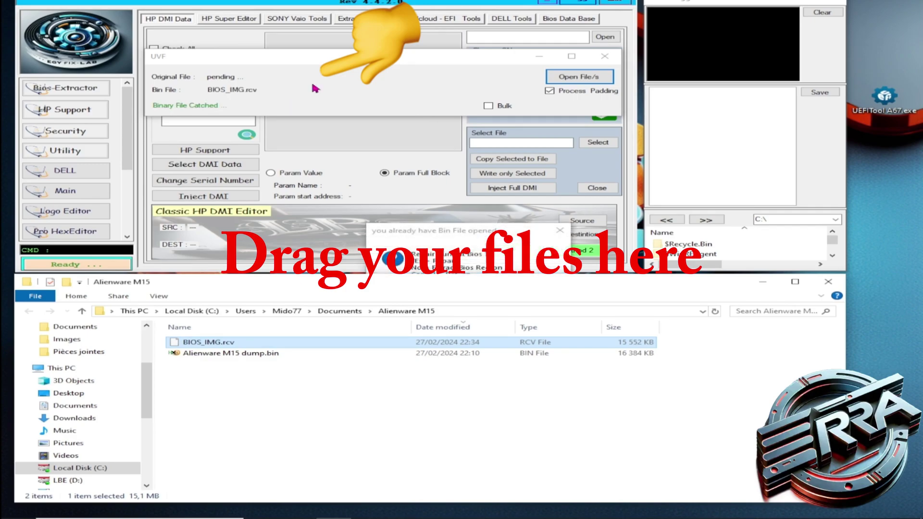
Take a screen capture of the repair-or-extract question dialog.
drag(455, 226, 439, 159)
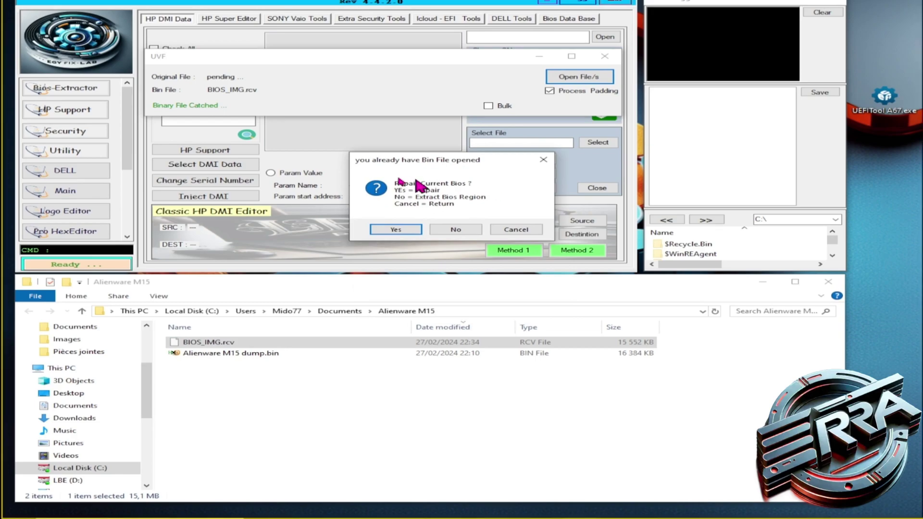
key(super+shift+s)
drag(343, 144, 565, 250)
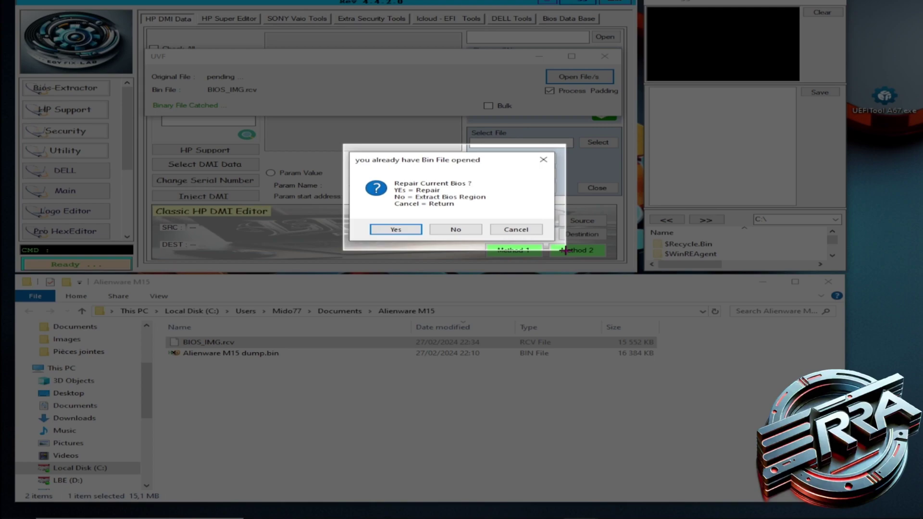
drag(565, 250, 565, 250)
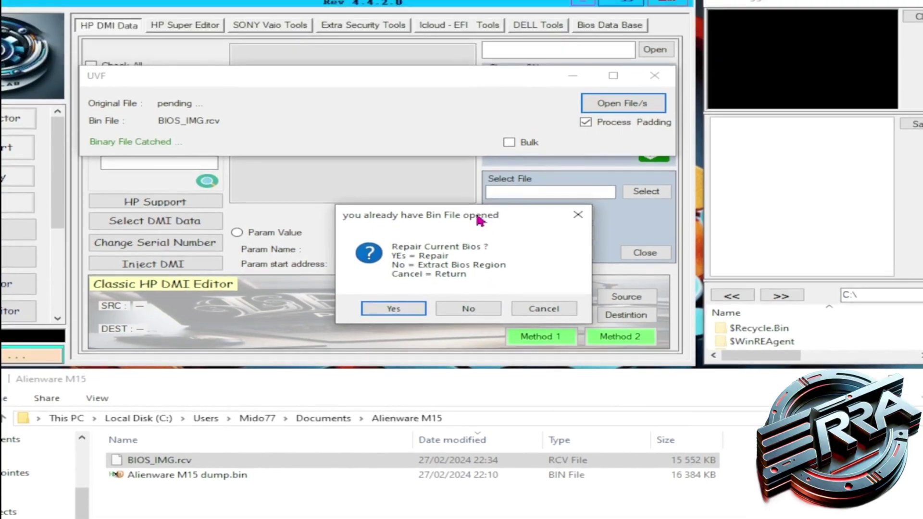
drag(481, 146, 389, 172)
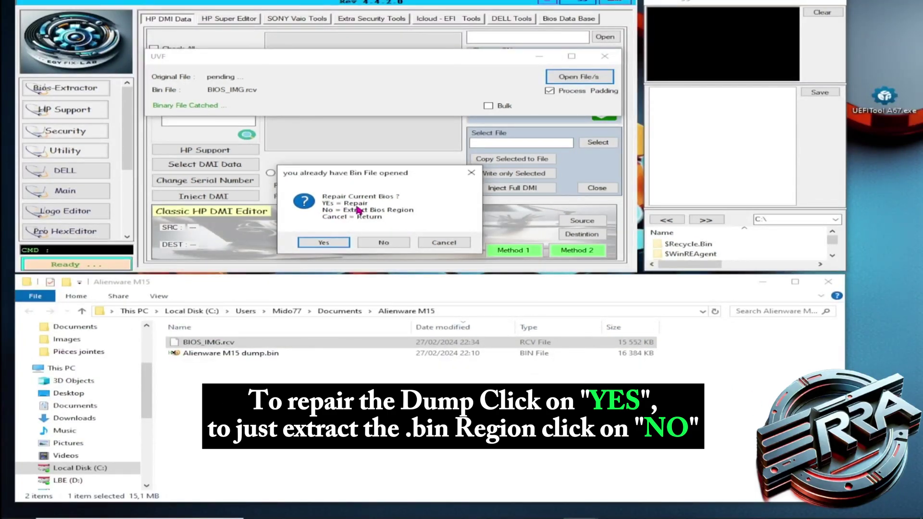
Choose Yes to repair the BIOS with only the RCV file loaded.
click(323, 243)
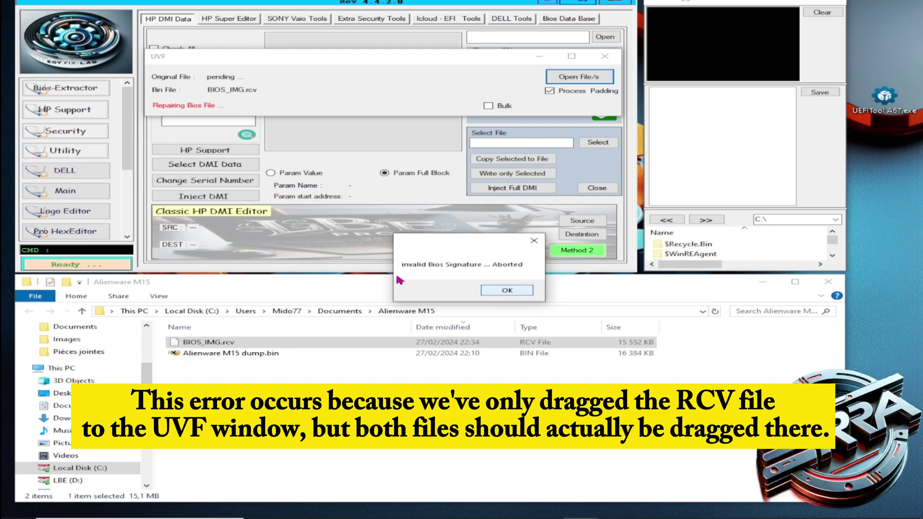
Dismiss the signature error, then drop BIOS_IMG.rcv and the dump together into UVF to repair.
click(495, 290)
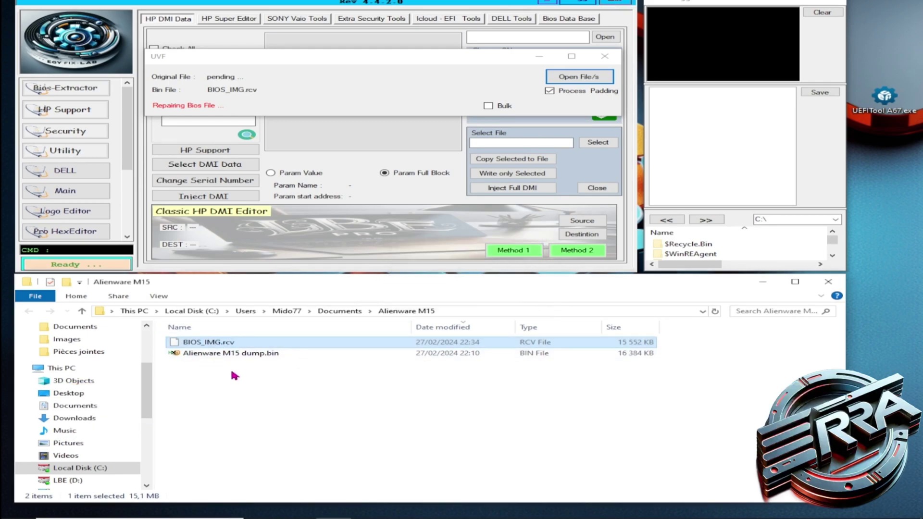
drag(235, 375, 262, 91)
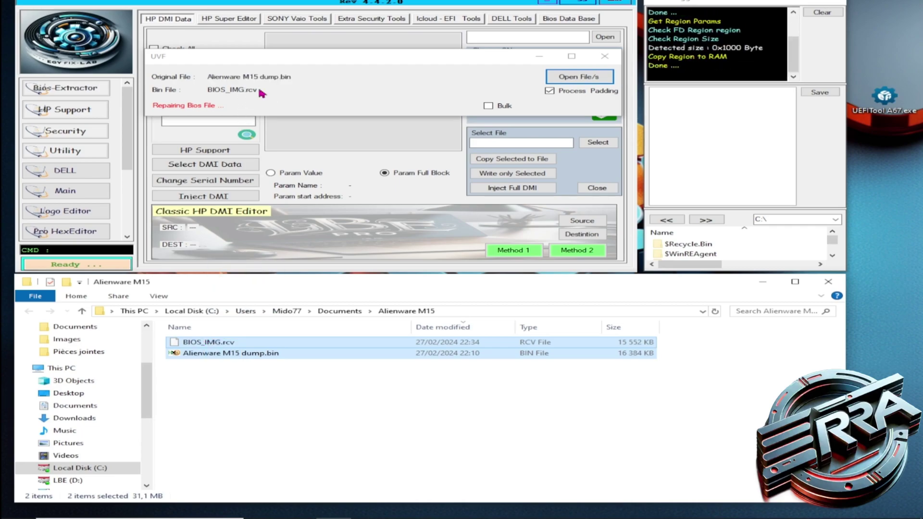
drag(710, 84, 718, 180)
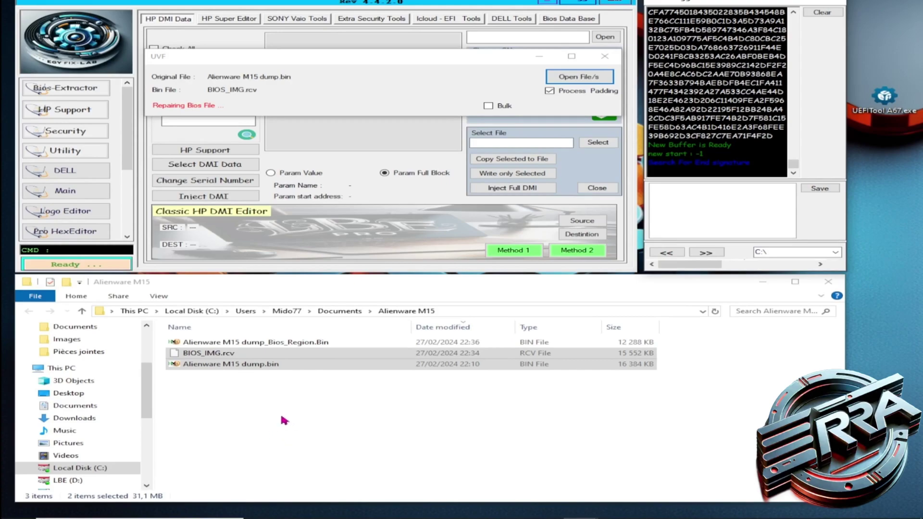
click(325, 343)
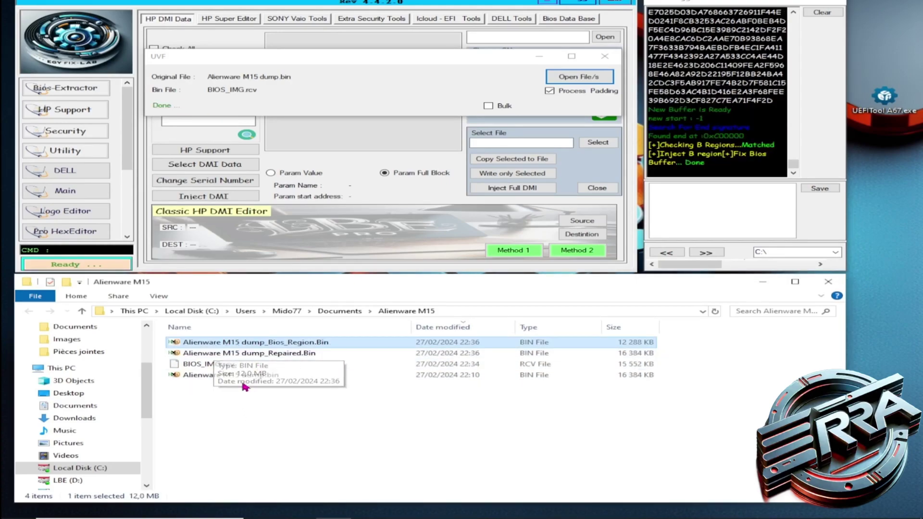
Sort the folder by Date modified ascending and open dump_Repaired.Bin in UEFITool.
click(234, 355)
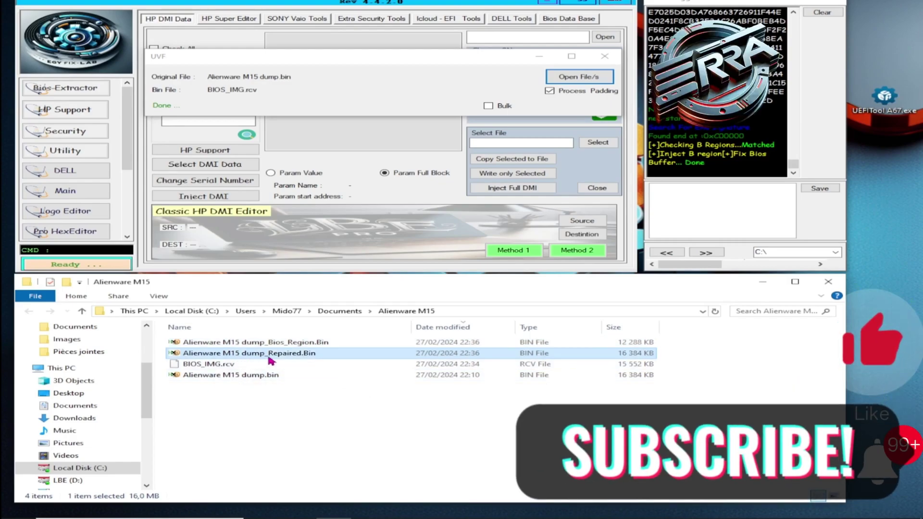
click(445, 327)
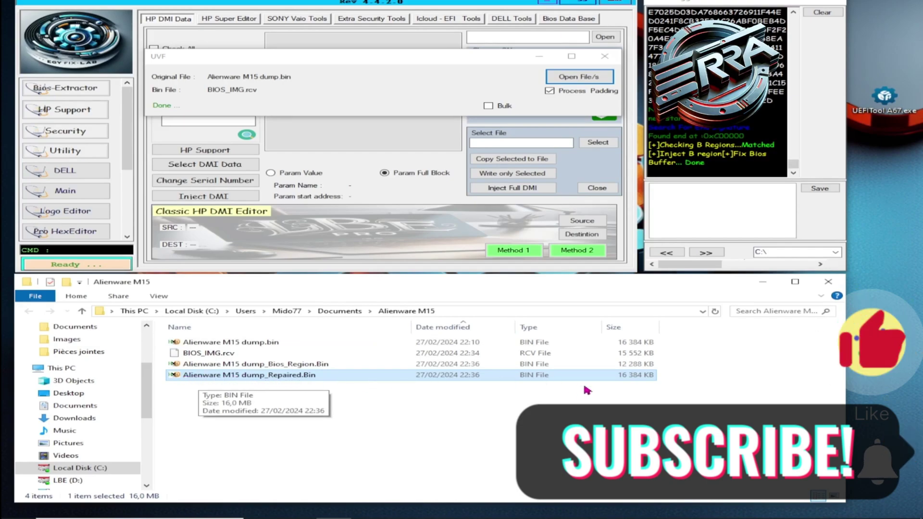
click(633, 368)
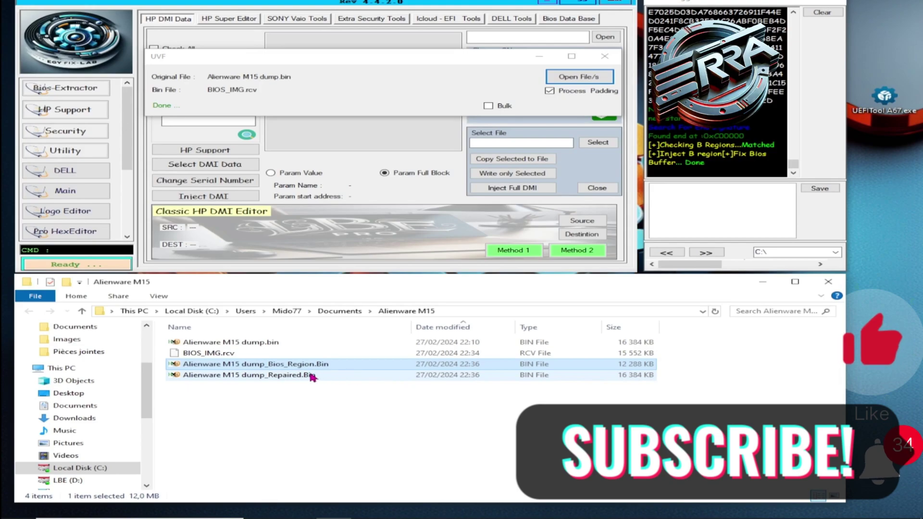
click(287, 380)
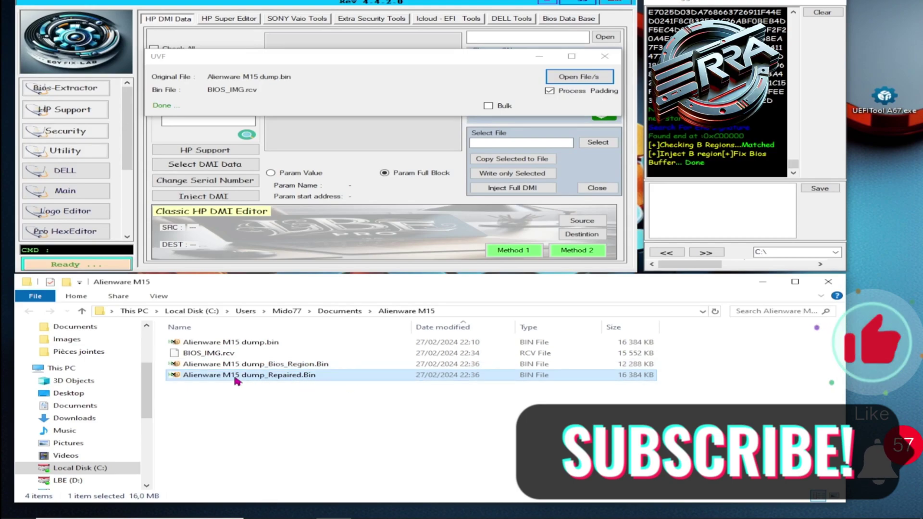
drag(237, 377, 884, 98)
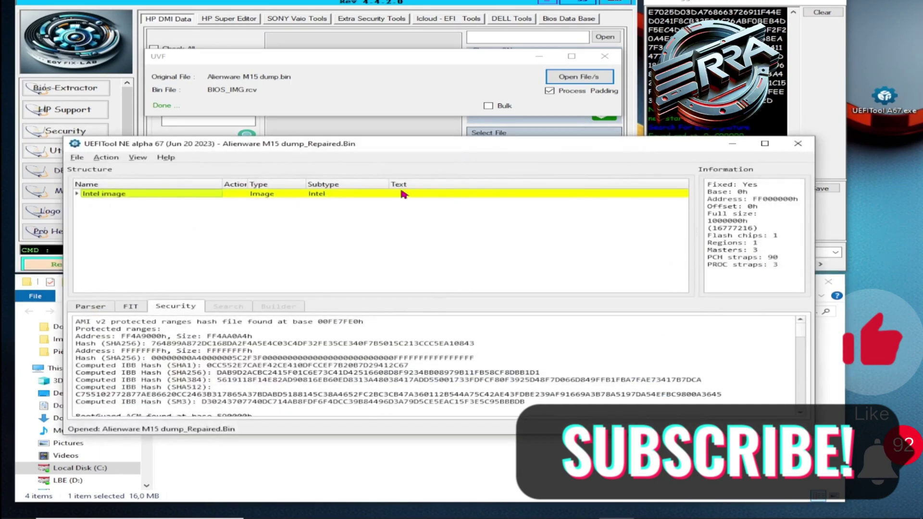
Expand the Intel image and BIOS region volumes, review the Security report, then close UEFITool.
click(77, 194)
click(84, 218)
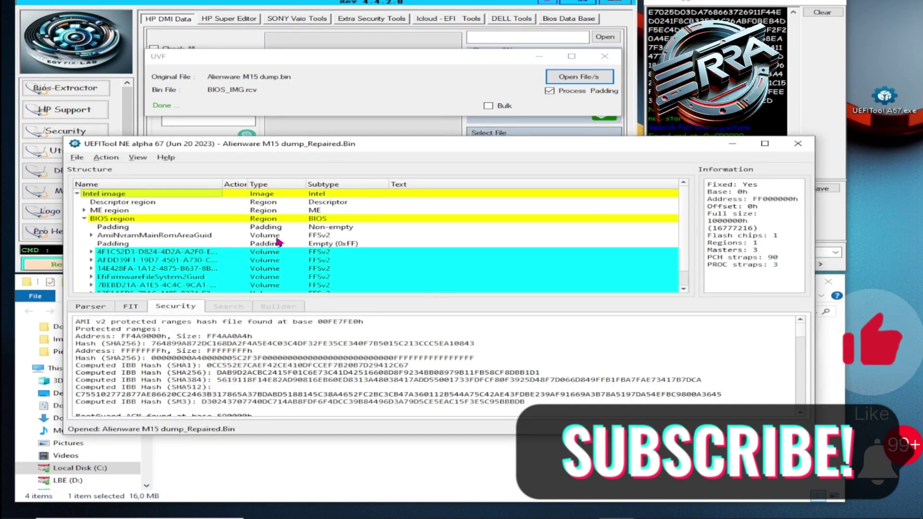
scroll(288, 240, down, 1)
scroll(314, 243, up, 1)
right_click(308, 352)
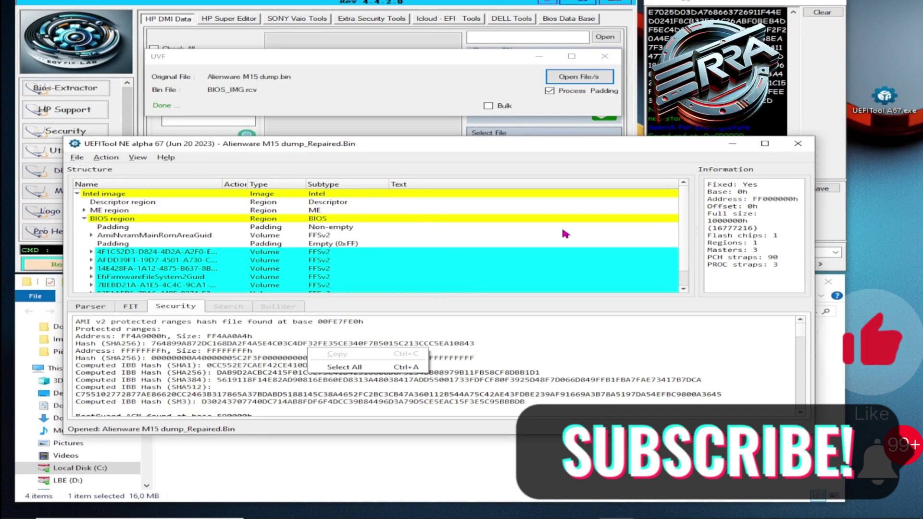
scroll(674, 221, down, 1)
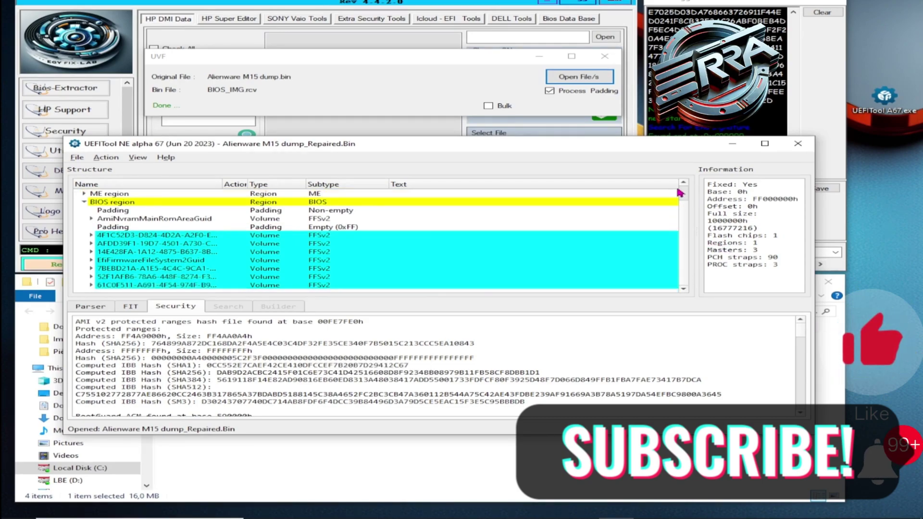
click(797, 143)
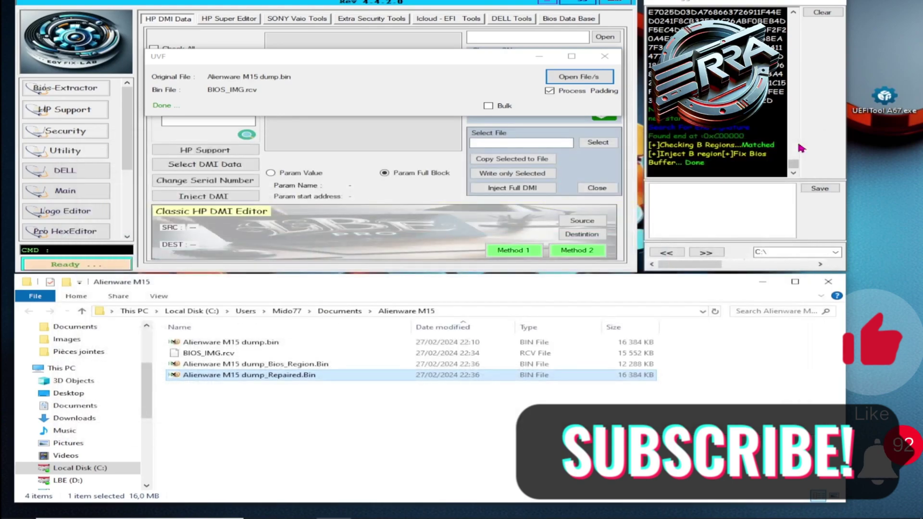
Minimize the main LBE Pro window and close the UVF dialog.
click(545, 3)
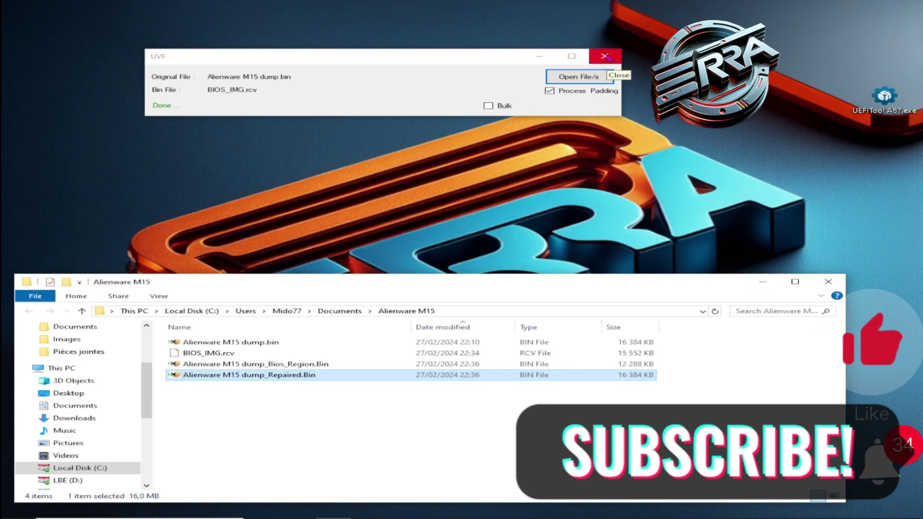
click(606, 57)
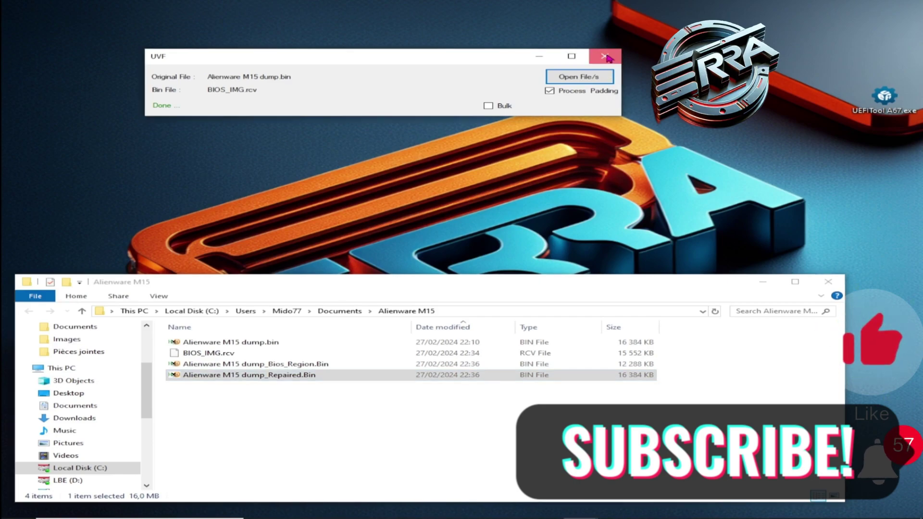